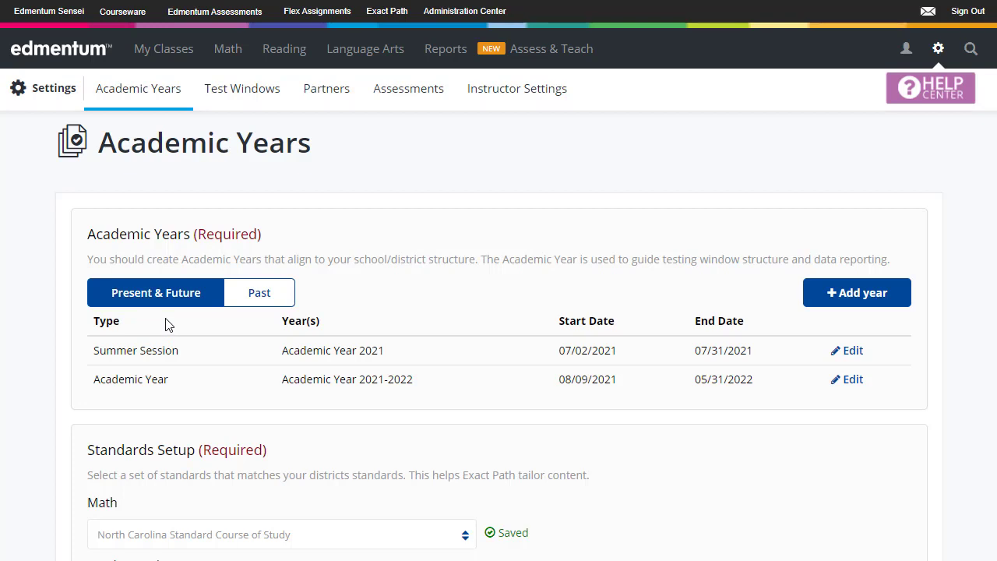
Add a new year entry of type Academic Year for 2022-2023.
click(865, 305)
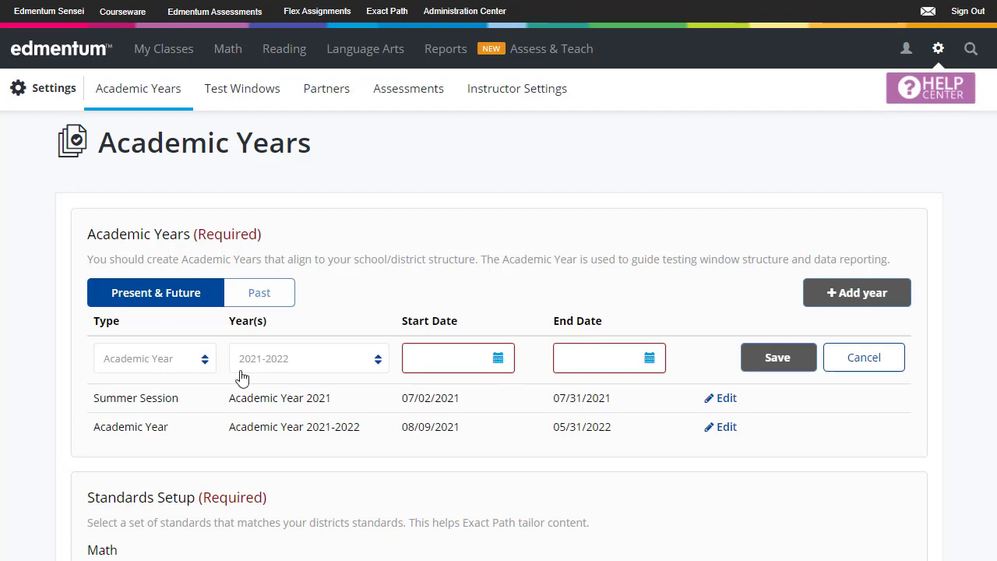
click(200, 361)
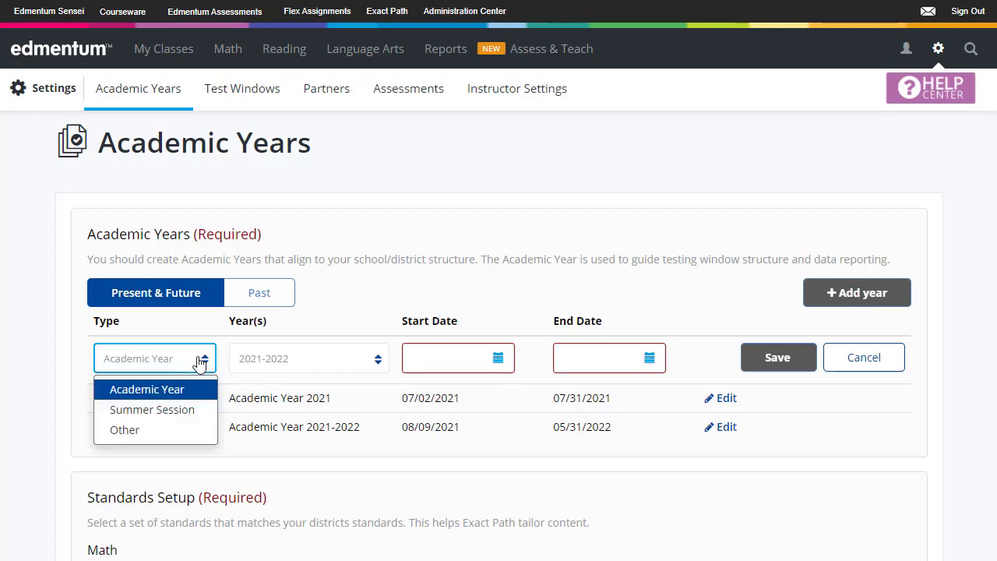
click(200, 361)
click(329, 363)
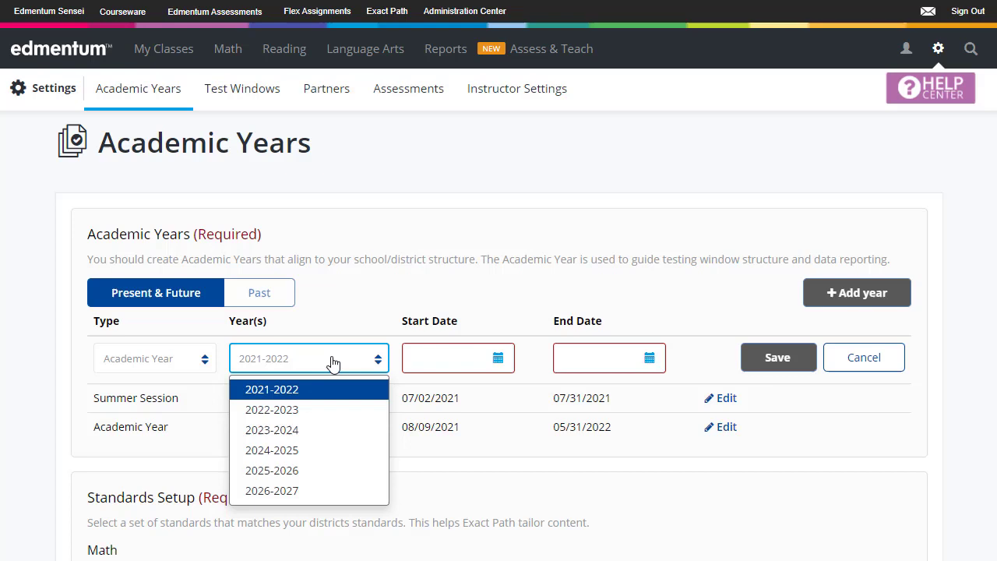
click(320, 410)
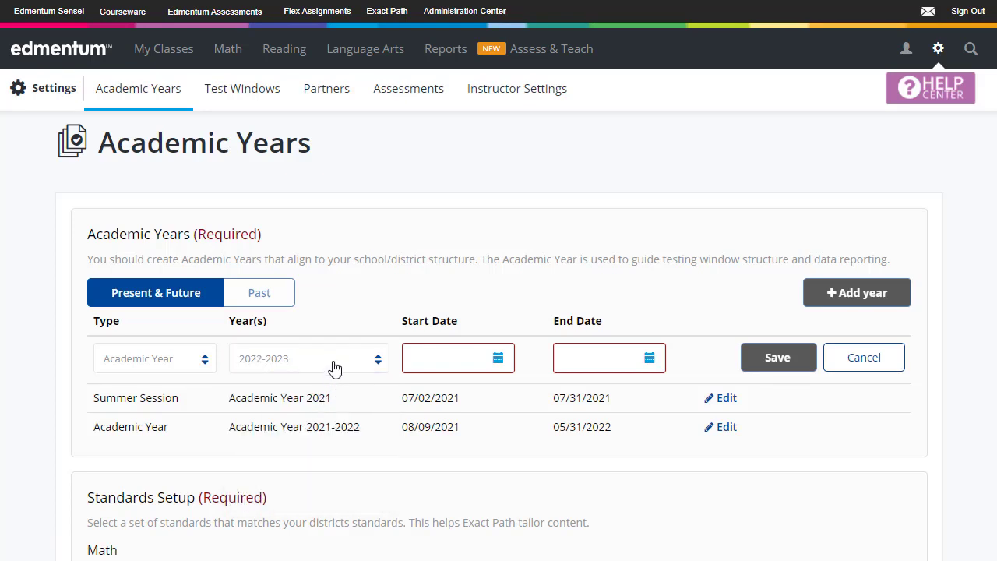
Set the academic year's start date to 08/01/2022.
click(497, 359)
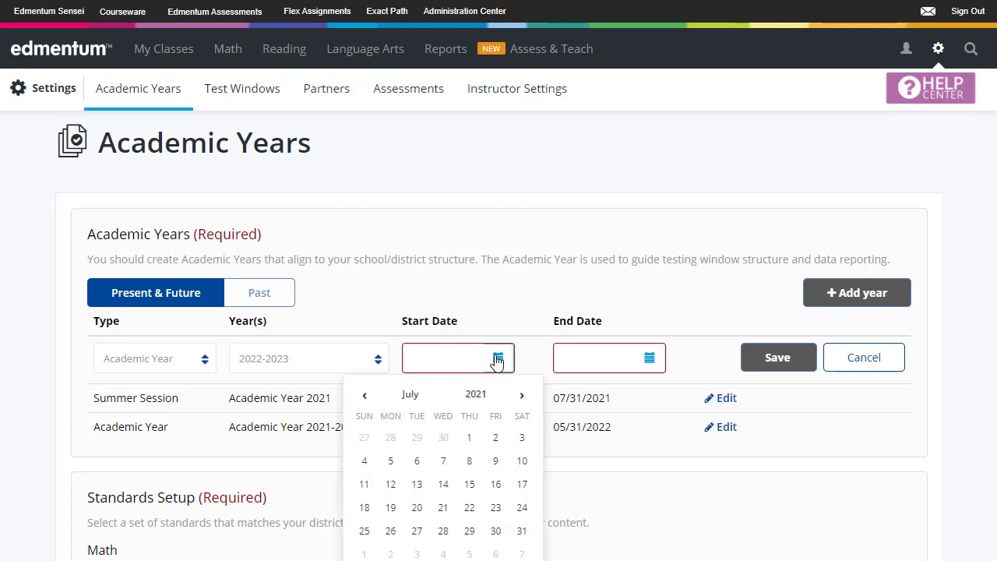
click(522, 396)
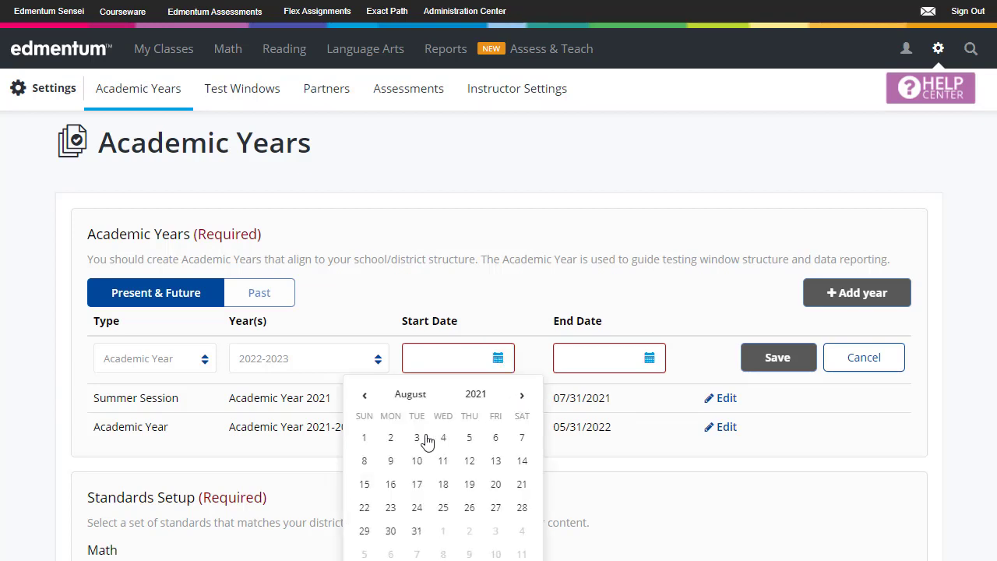
click(477, 395)
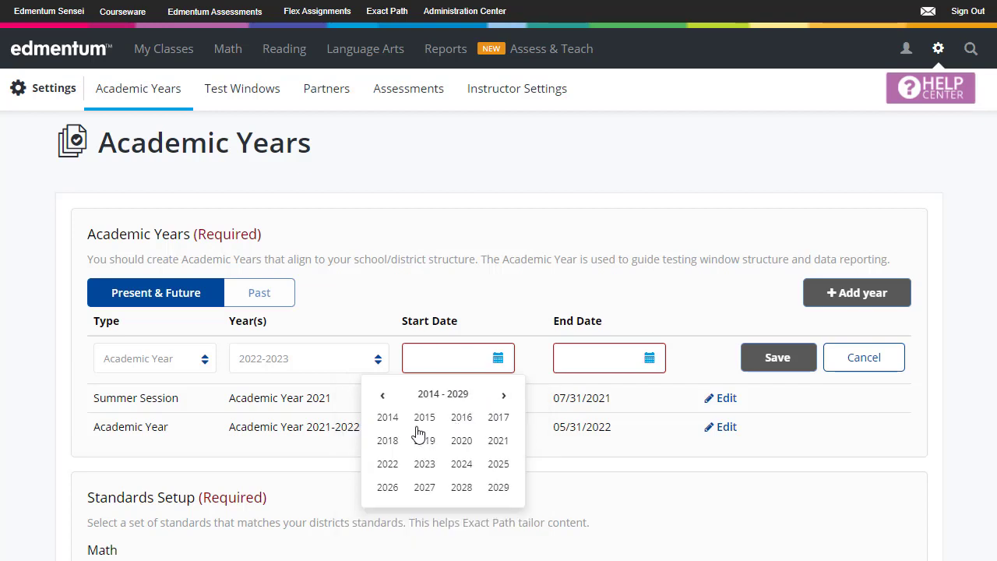
click(387, 464)
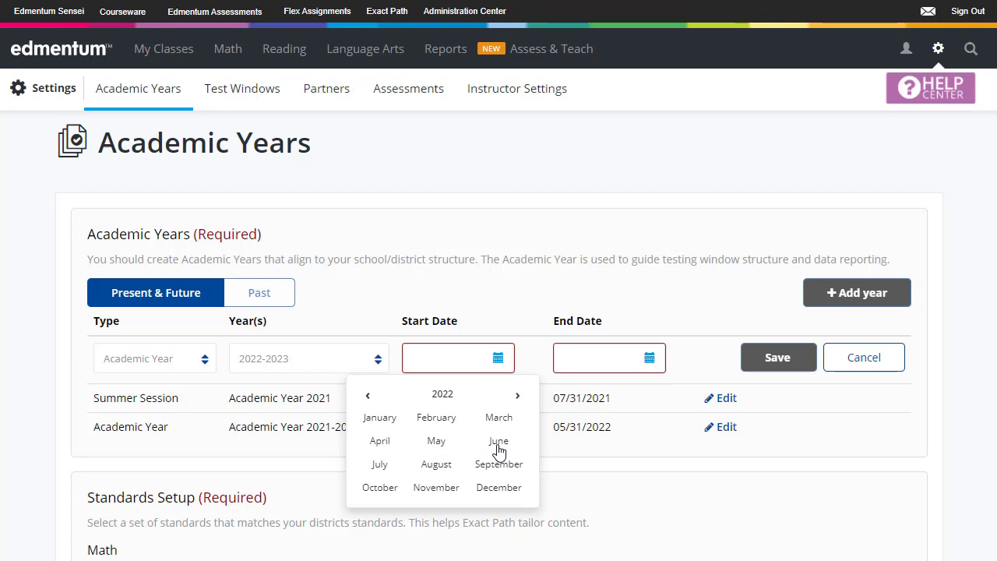
click(439, 468)
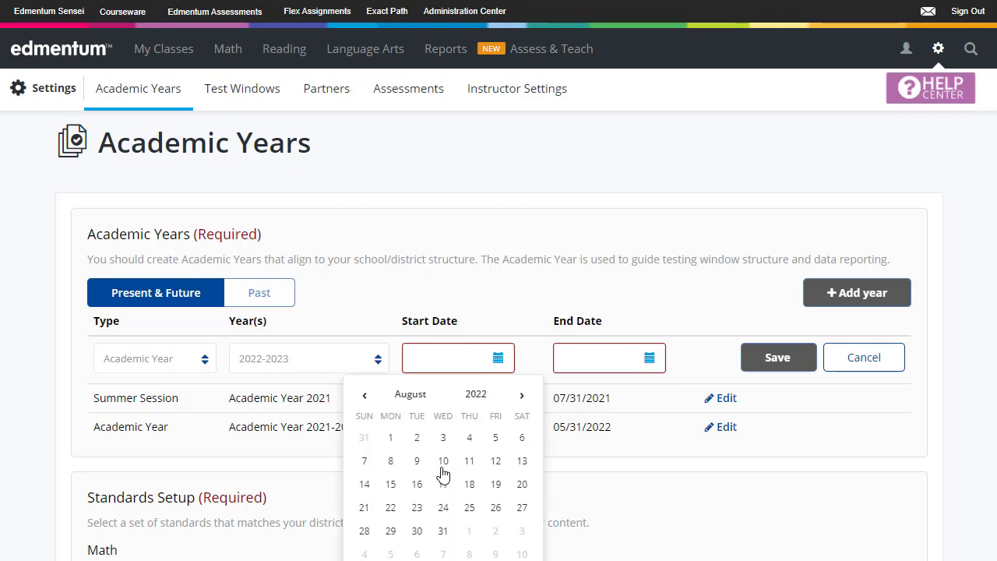
click(391, 438)
Set the end date to 06/09/2023 and save the 2022-2023 academic year.
click(648, 358)
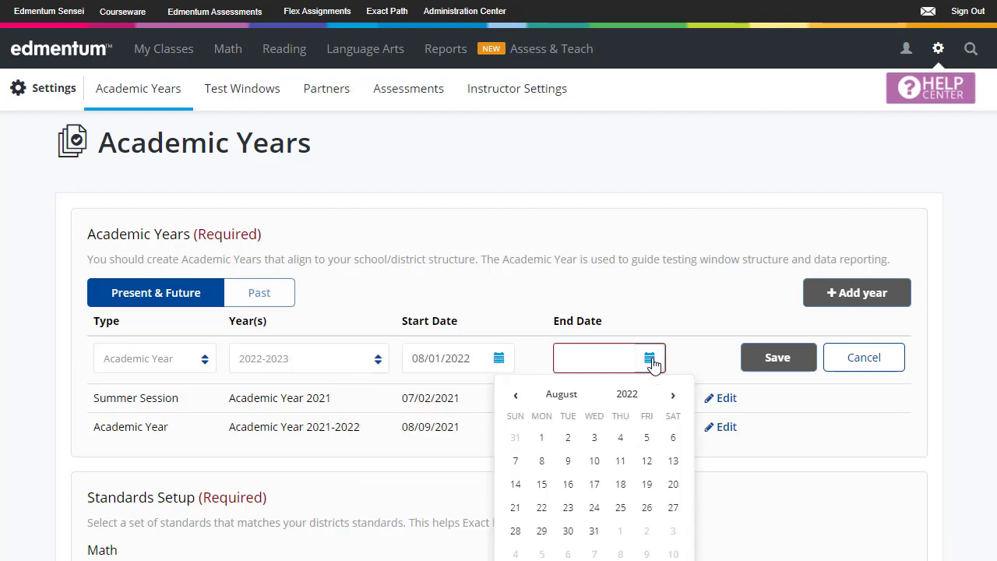
click(672, 398)
click(671, 399)
click(671, 398)
click(671, 398)
click(672, 398)
click(671, 399)
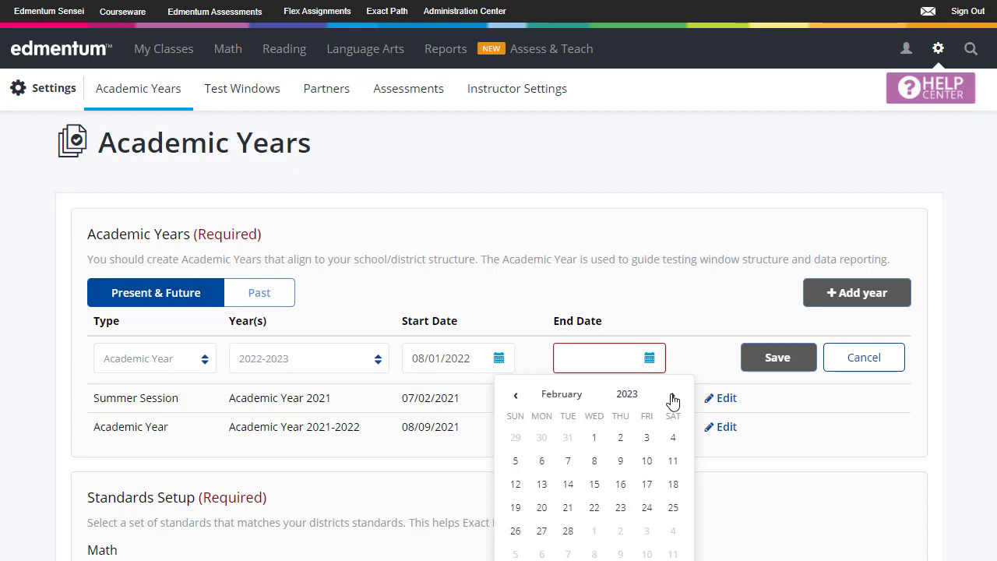
click(671, 399)
click(672, 398)
click(672, 397)
click(672, 398)
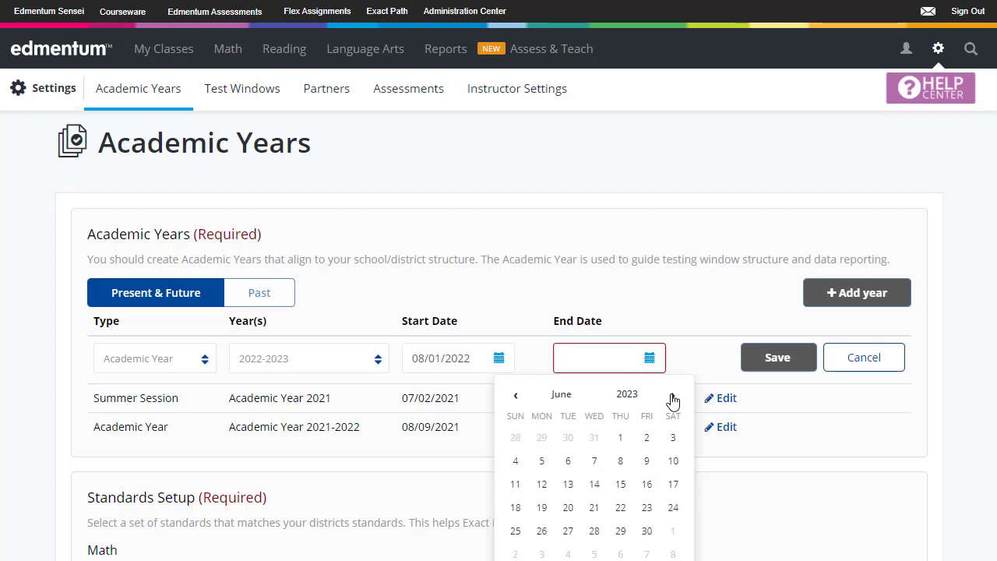
click(648, 464)
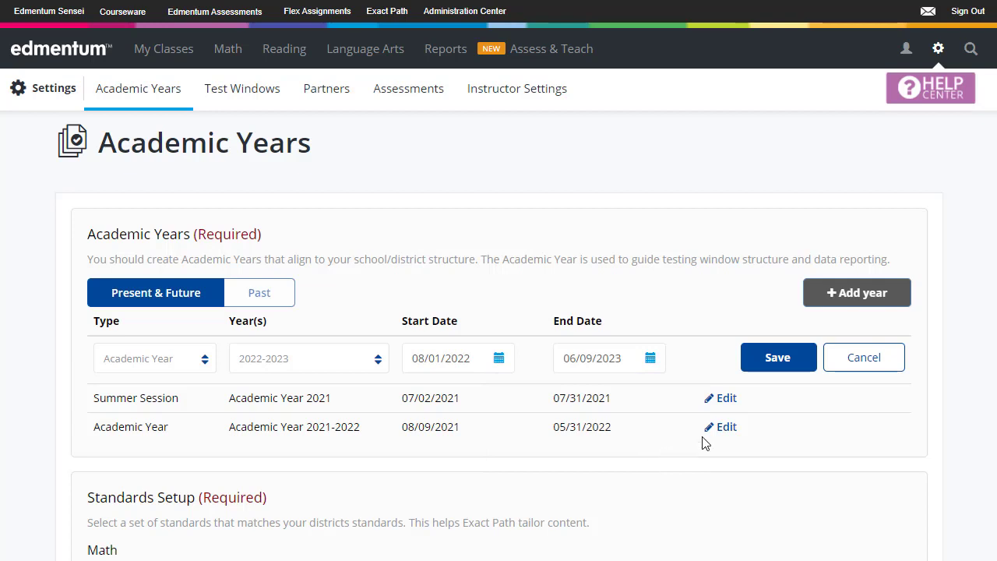
click(768, 363)
scroll(544, 355, down, 1)
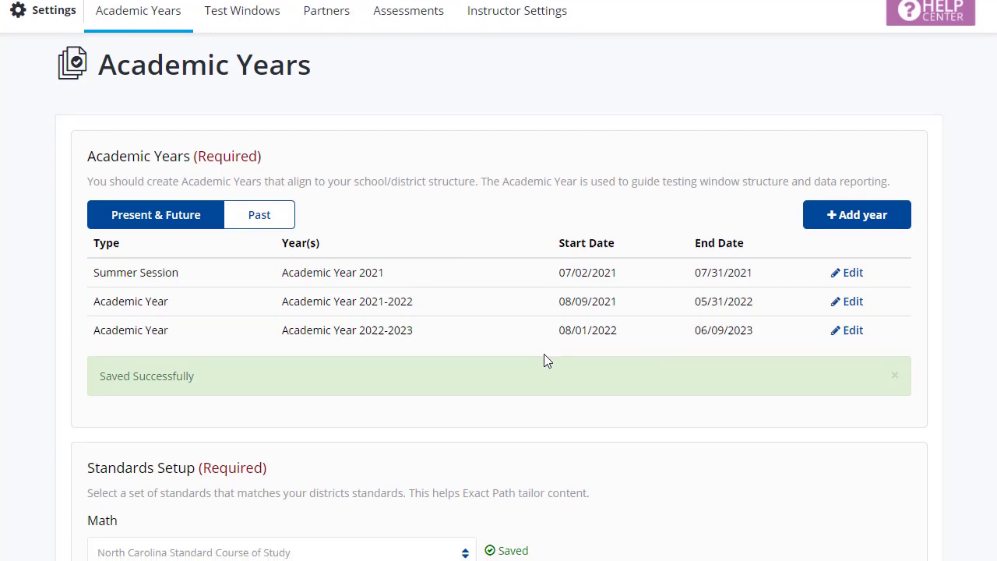
scroll(427, 351, down, 4)
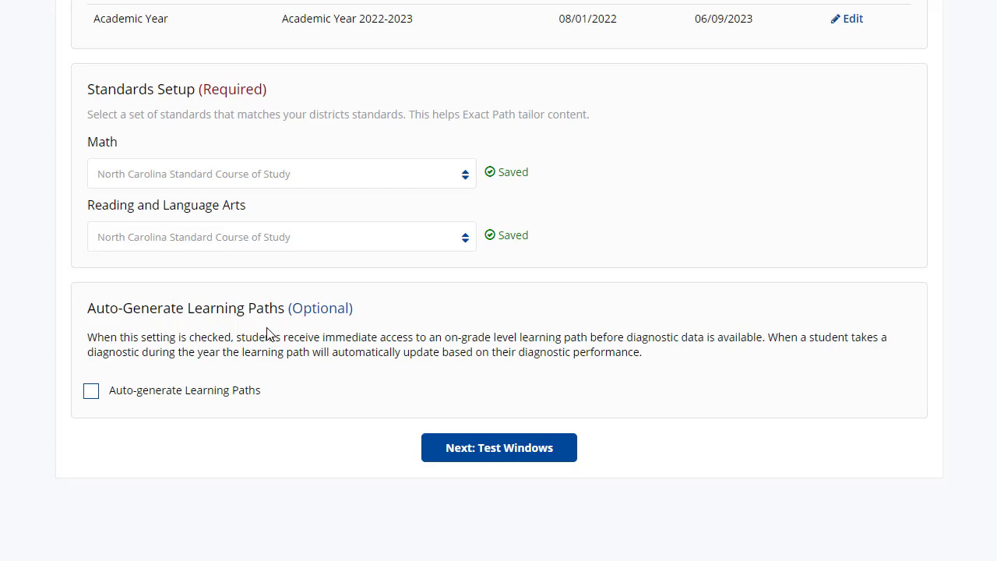
click(90, 392)
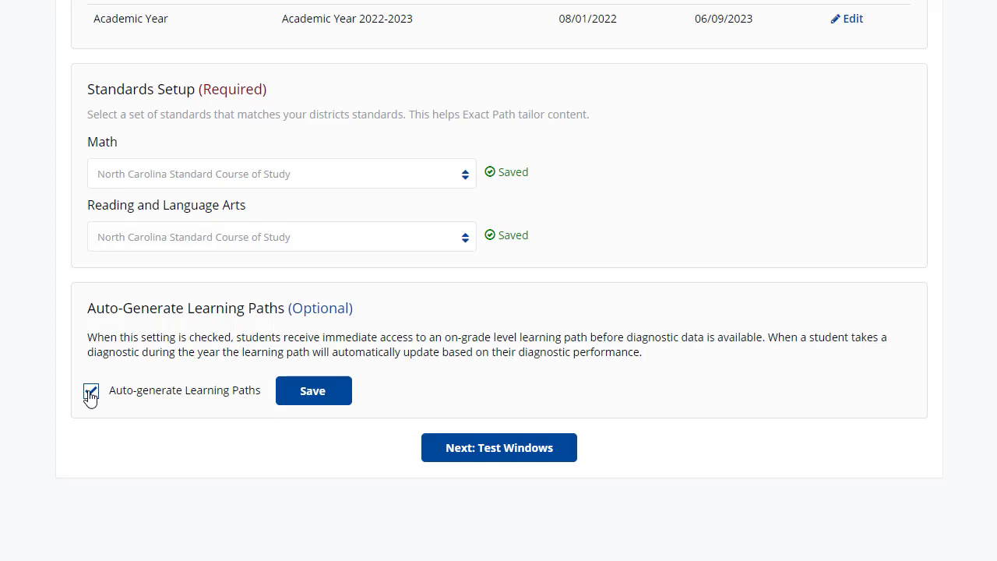
click(90, 393)
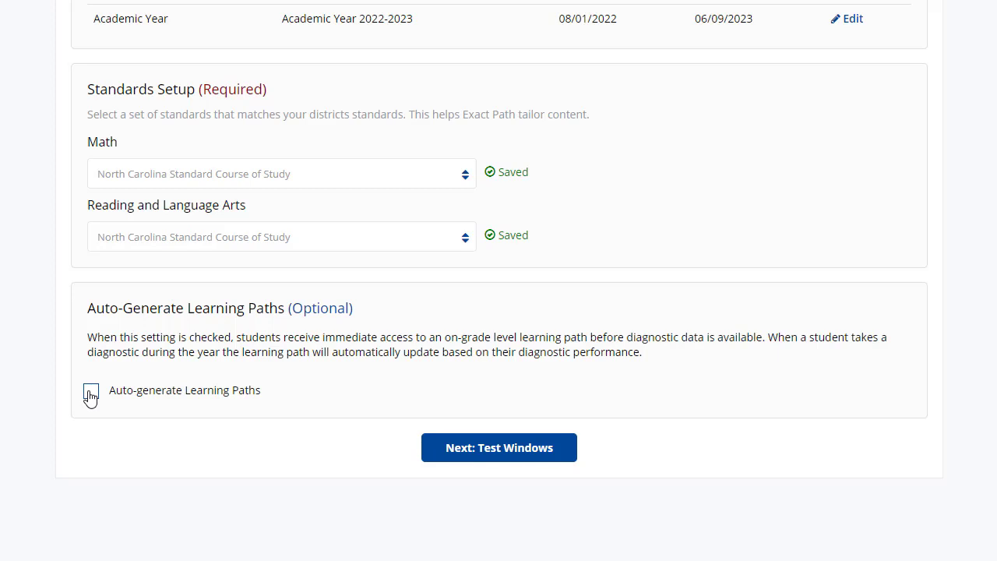
Go to Test Windows and show the windows for Academic Year 2021-2022.
click(508, 450)
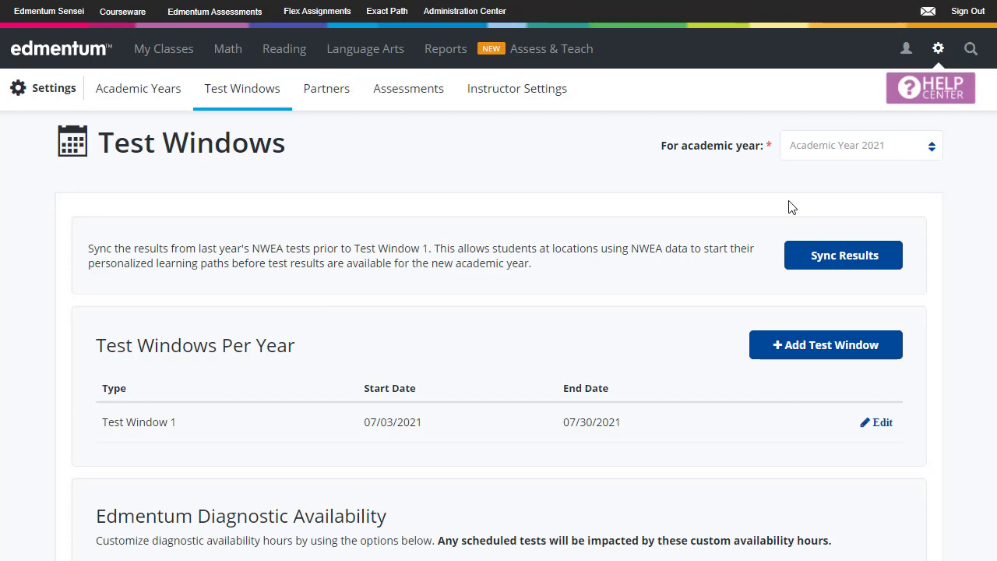
click(810, 157)
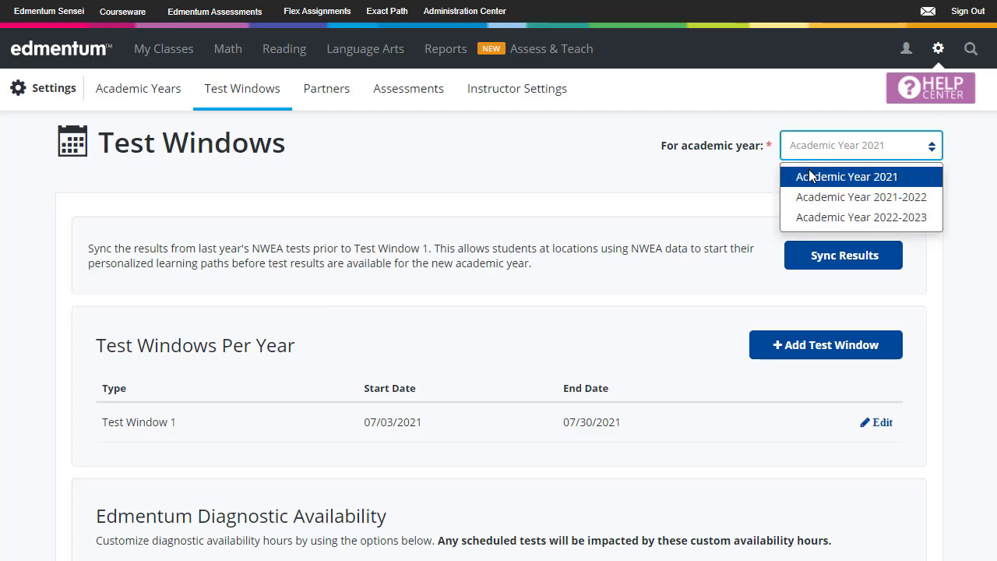
click(872, 197)
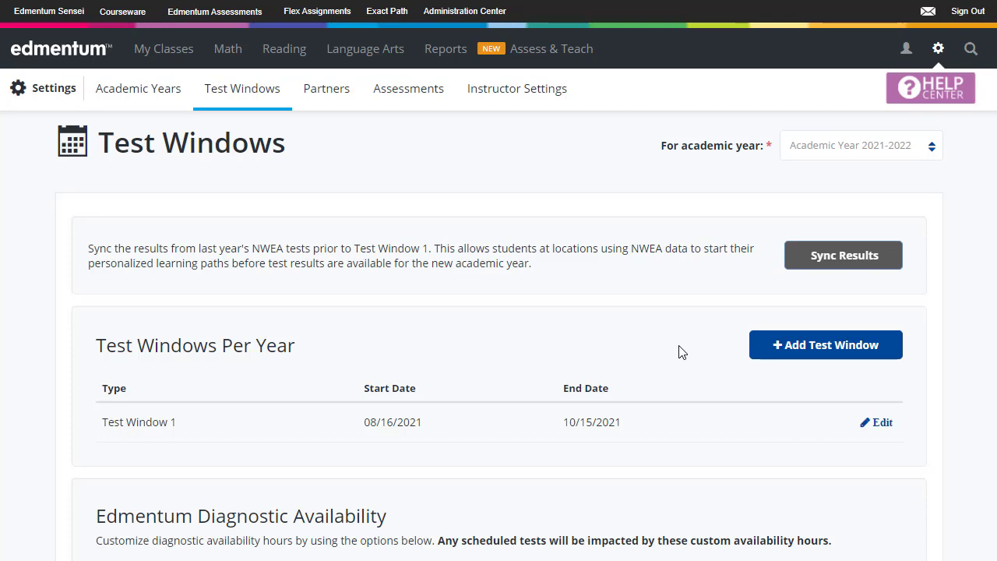
Add Test Window 2 running from 10/18/2021 to 12/31/2021.
click(839, 344)
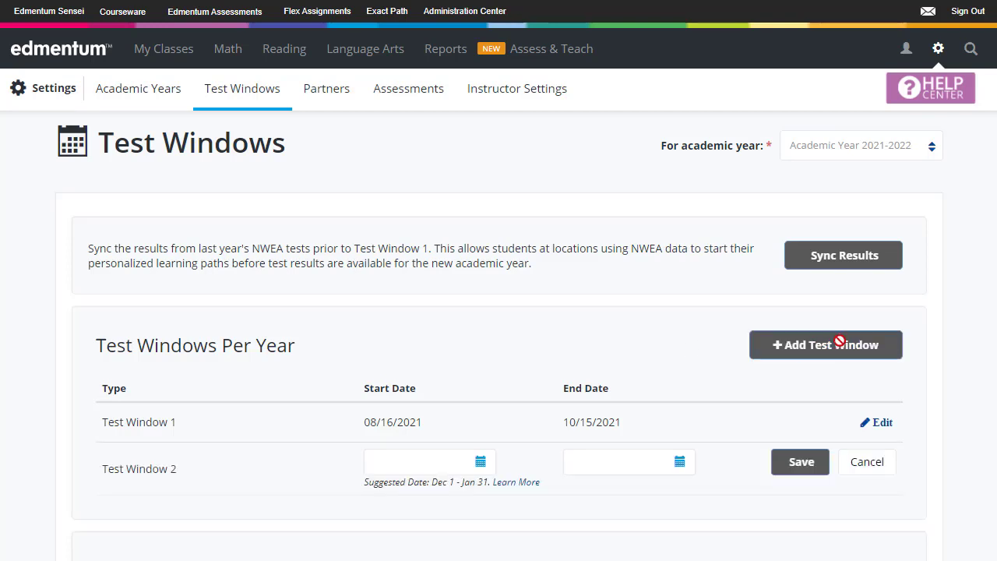
scroll(553, 347, down, 2)
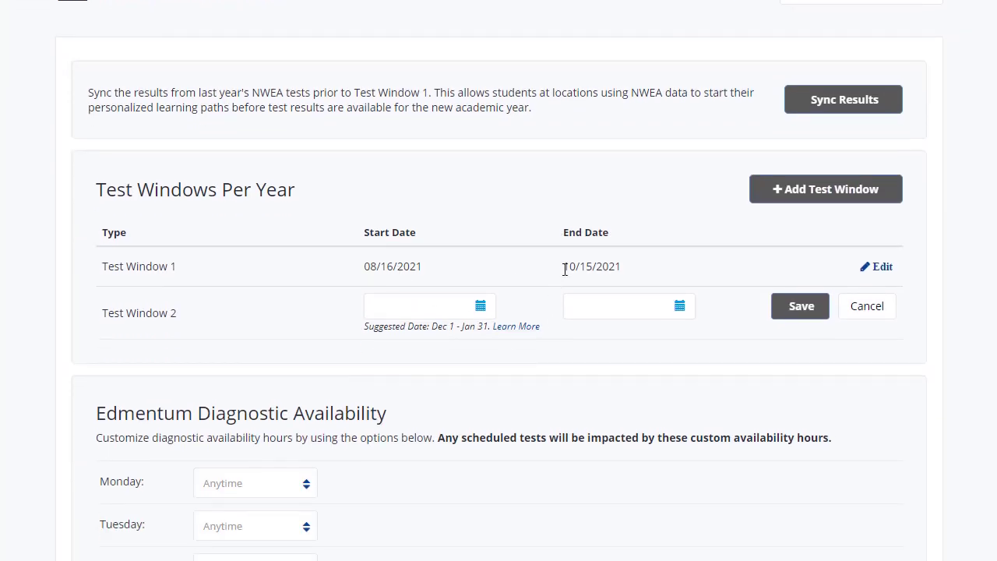
click(480, 307)
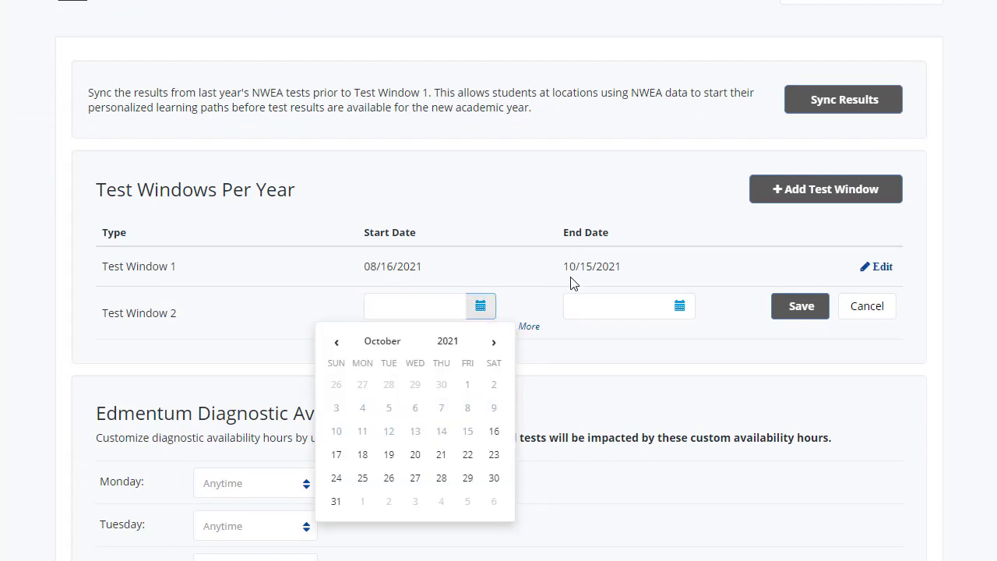
click(365, 455)
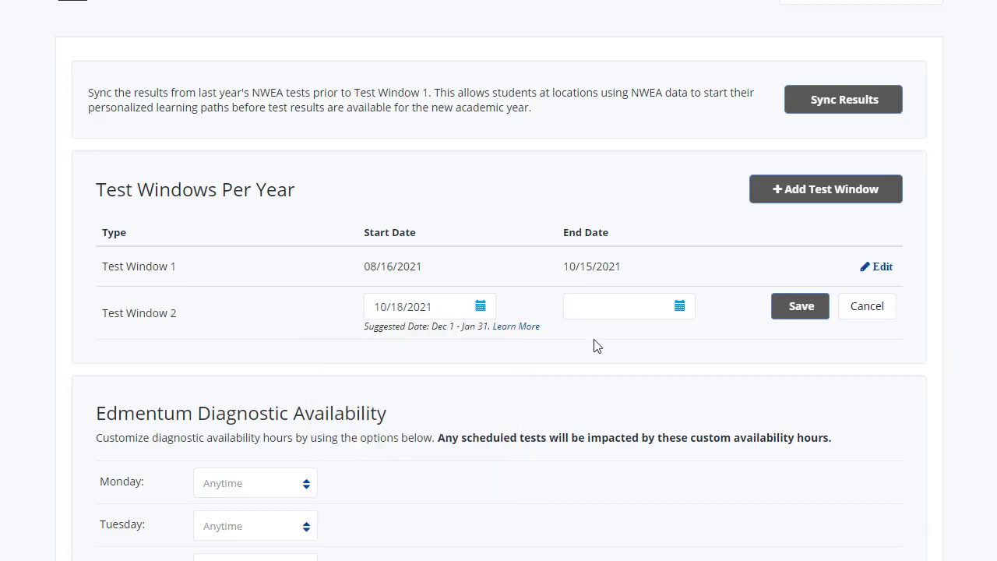
click(682, 307)
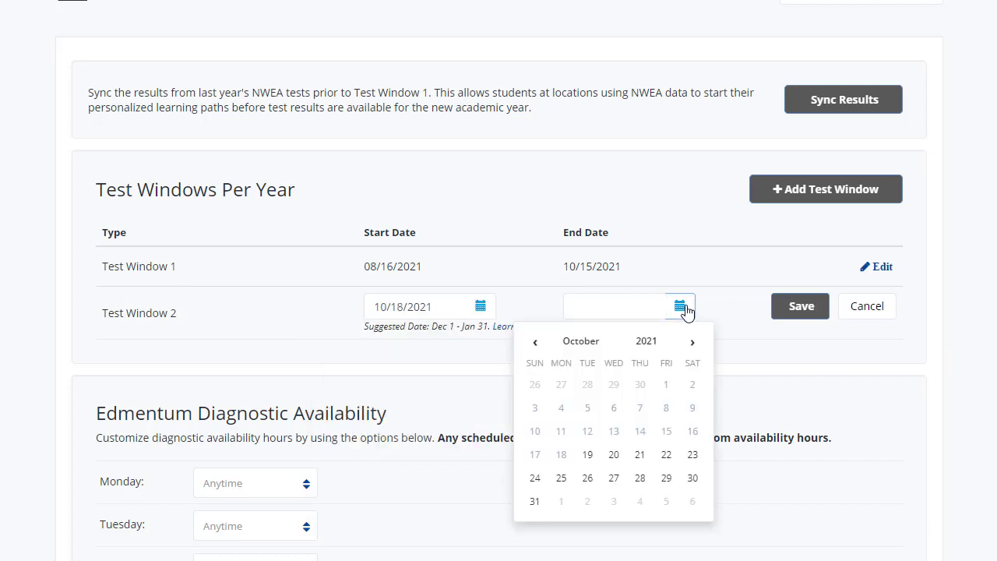
click(694, 345)
click(694, 344)
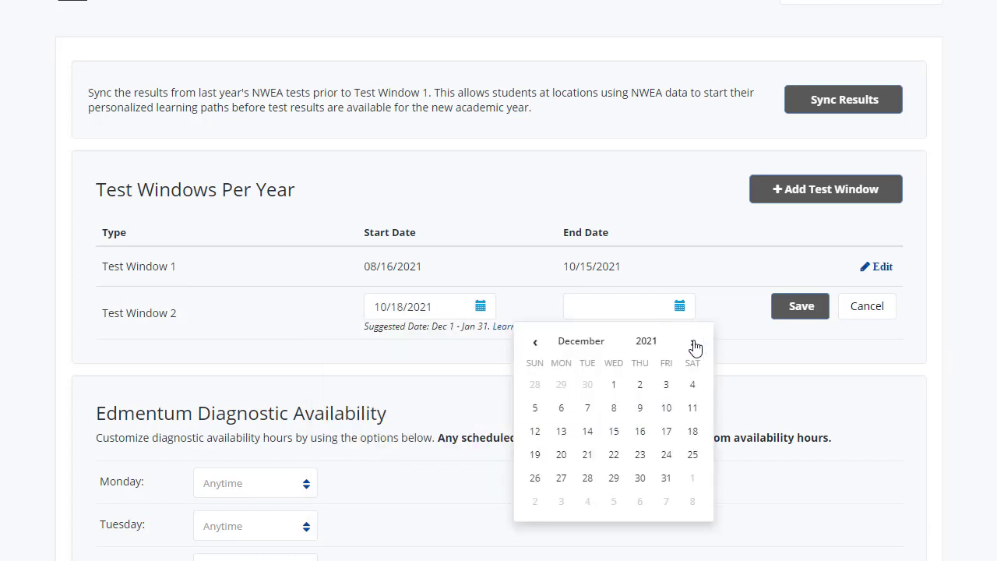
click(666, 478)
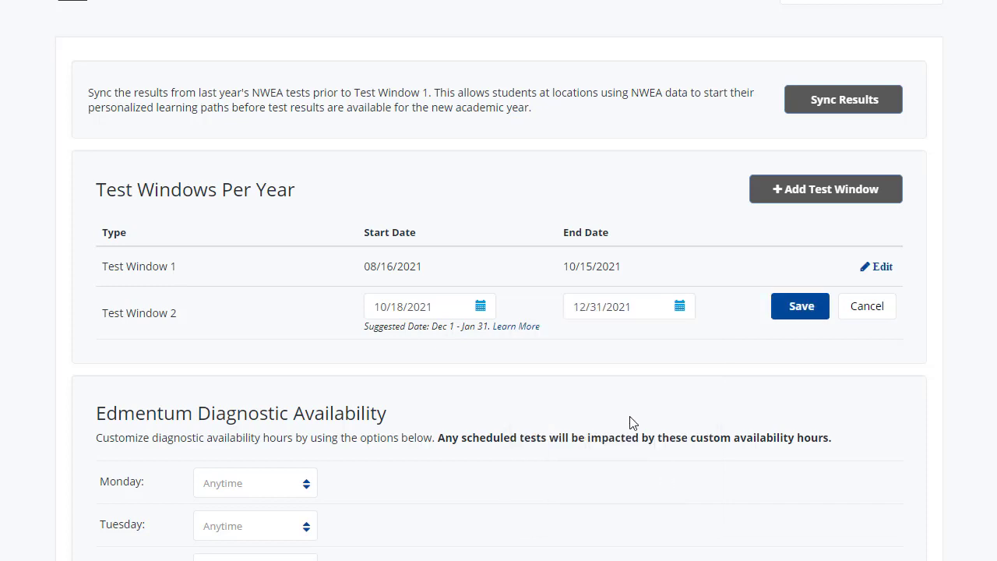
click(527, 327)
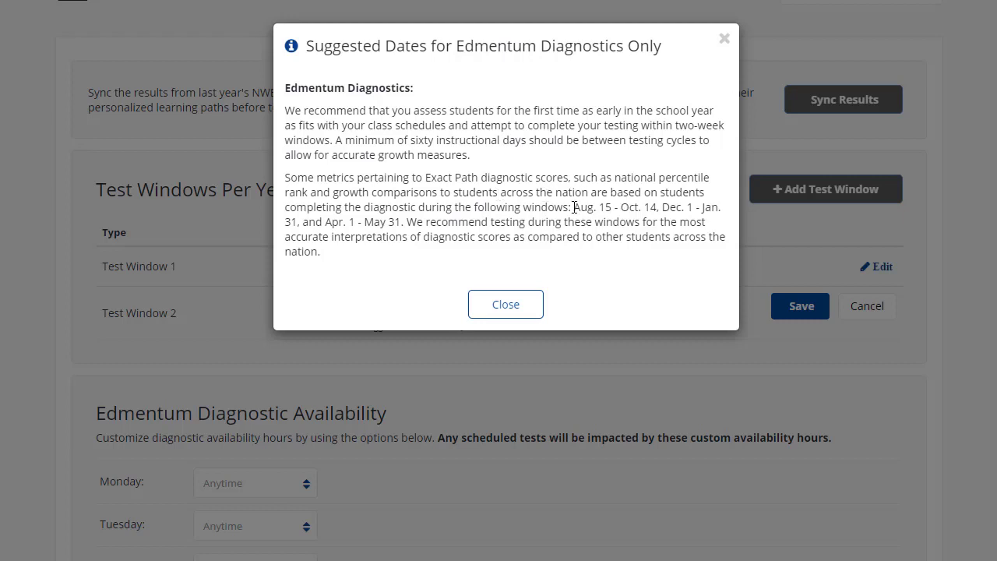
click(488, 315)
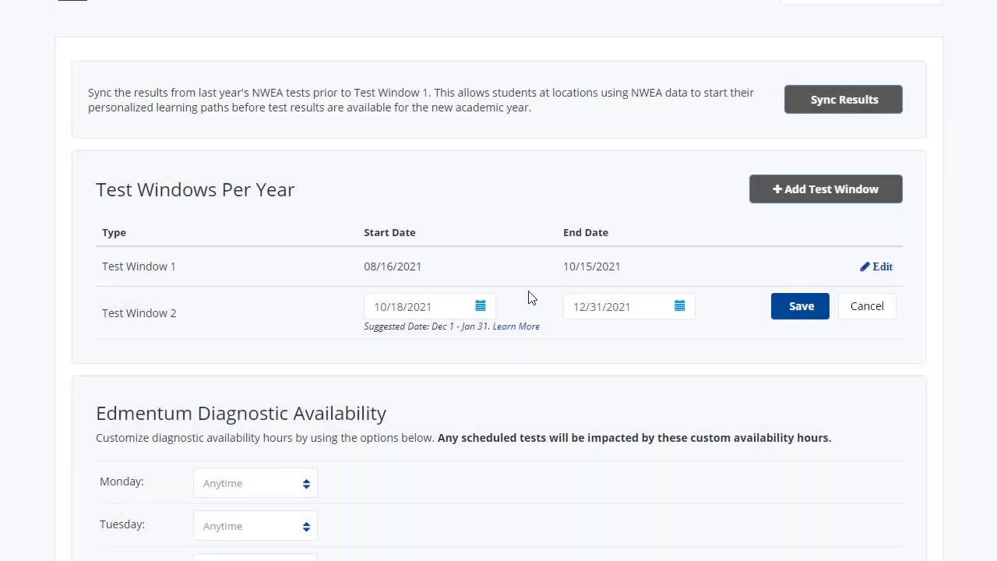
Save Test Window 2 with its 10/18/2021–12/31/2021 dates.
scroll(527, 296, down, 2)
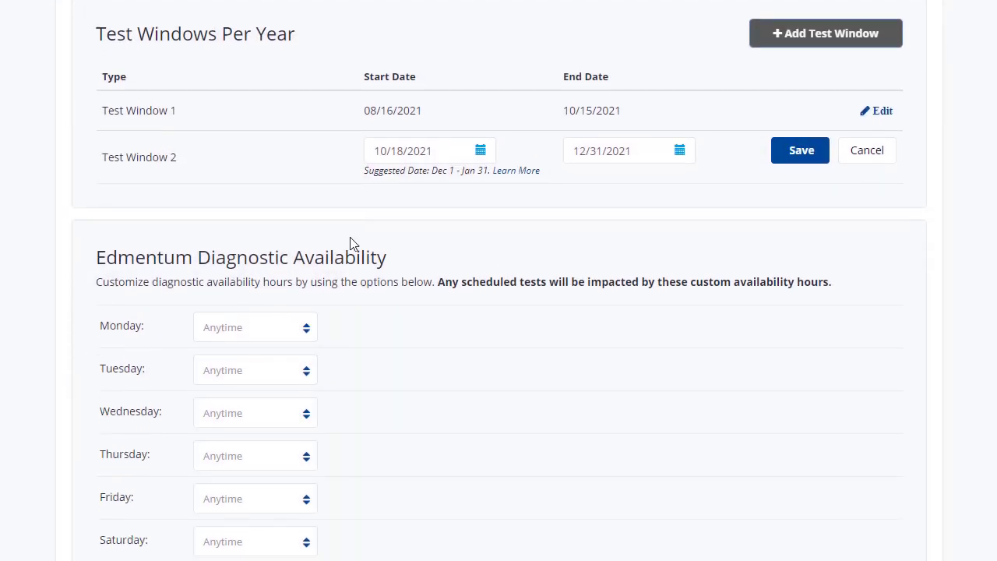
click(800, 152)
scroll(623, 224, down, 2)
scroll(325, 167, down, 1)
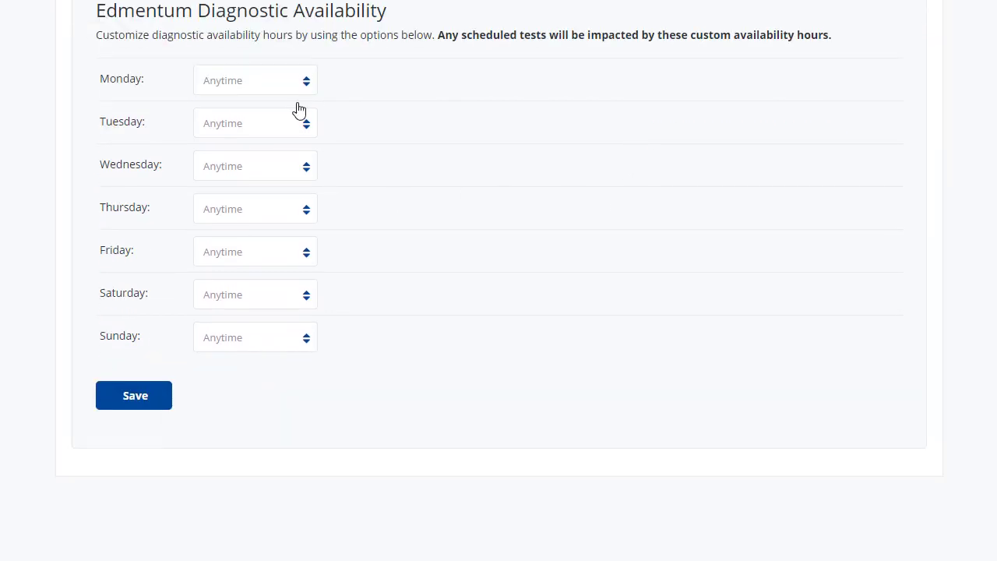
scroll(327, 198, up, 1)
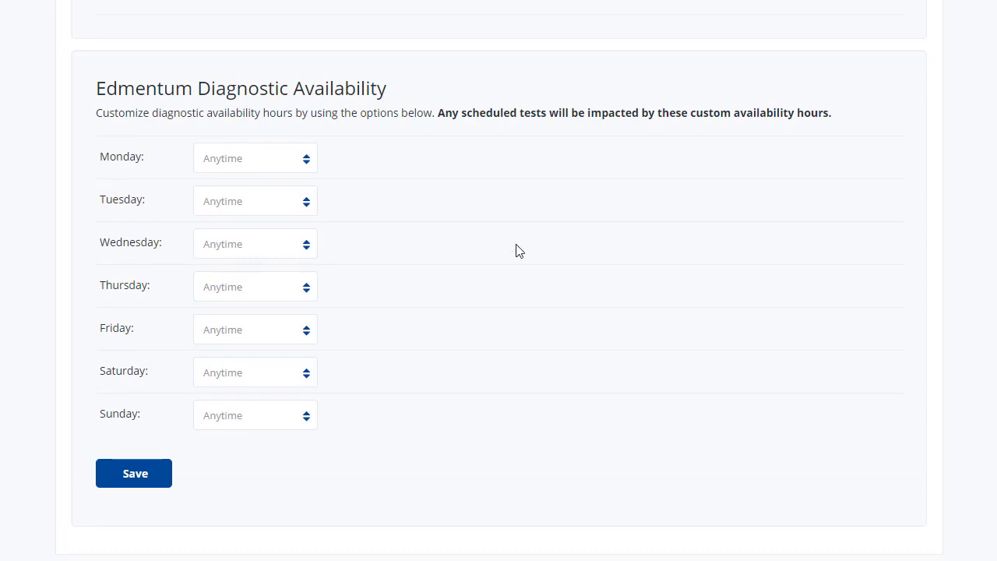
Set Saturday and Sunday to No Access and Monday to Available Hours, then save.
click(308, 377)
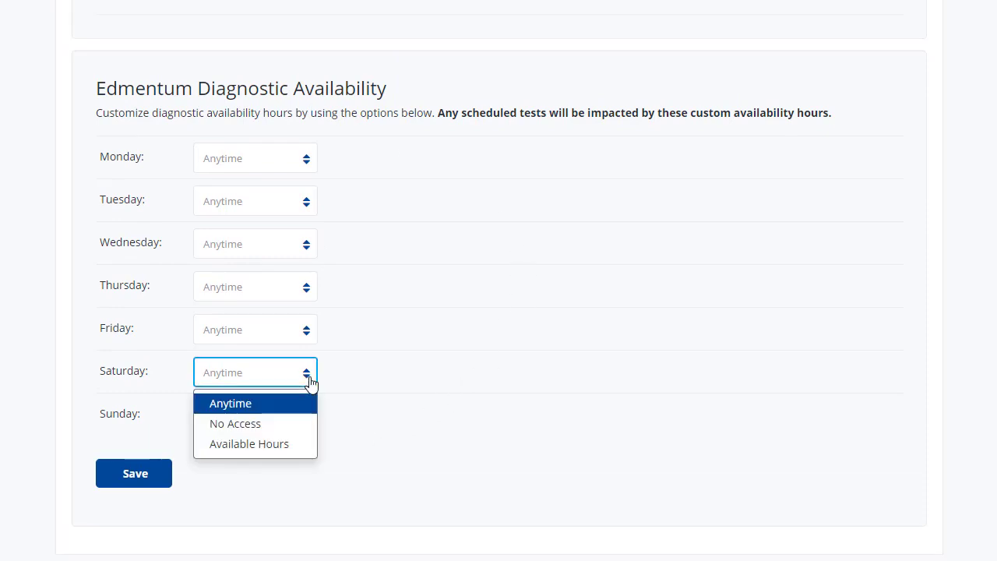
click(298, 425)
click(305, 421)
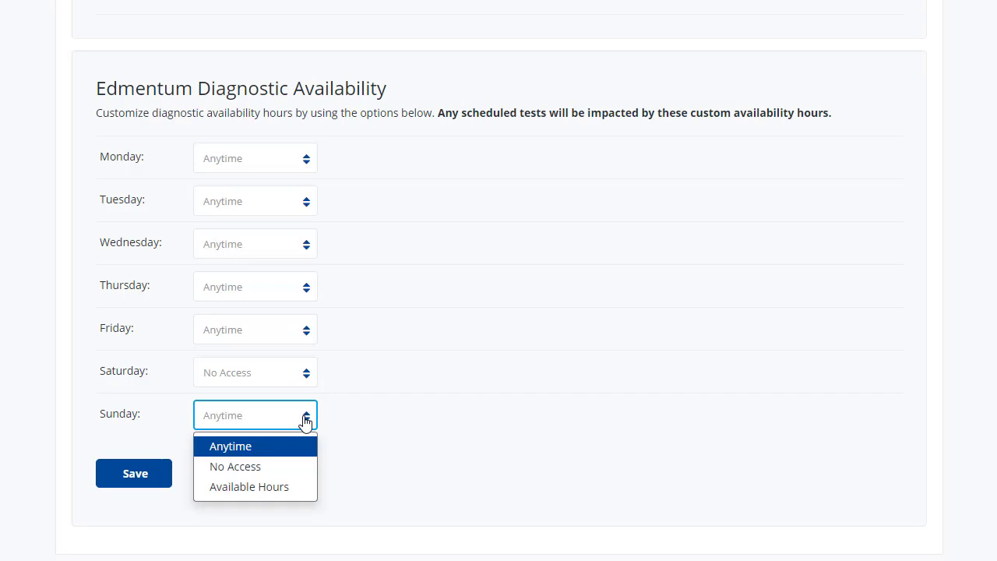
click(294, 466)
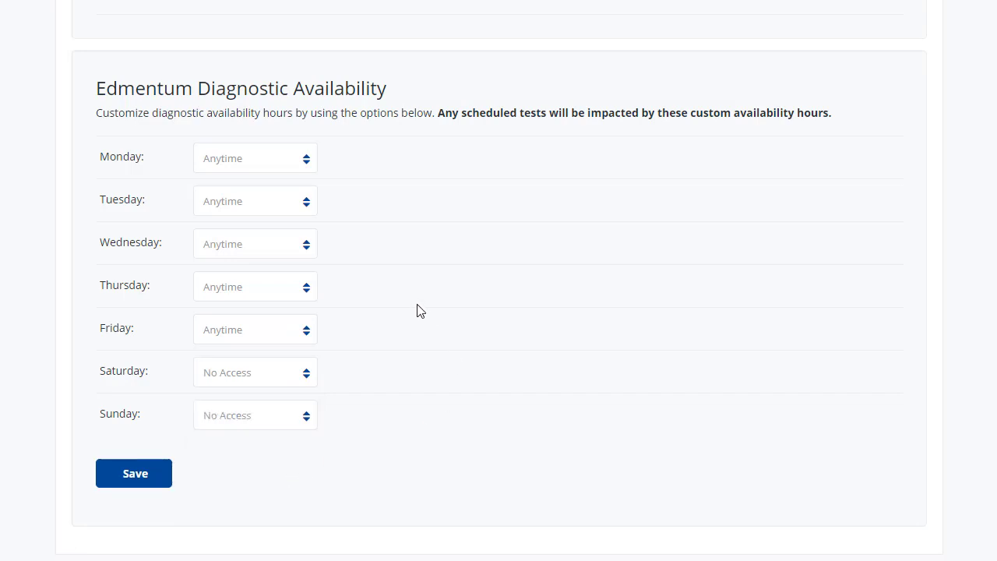
click(304, 164)
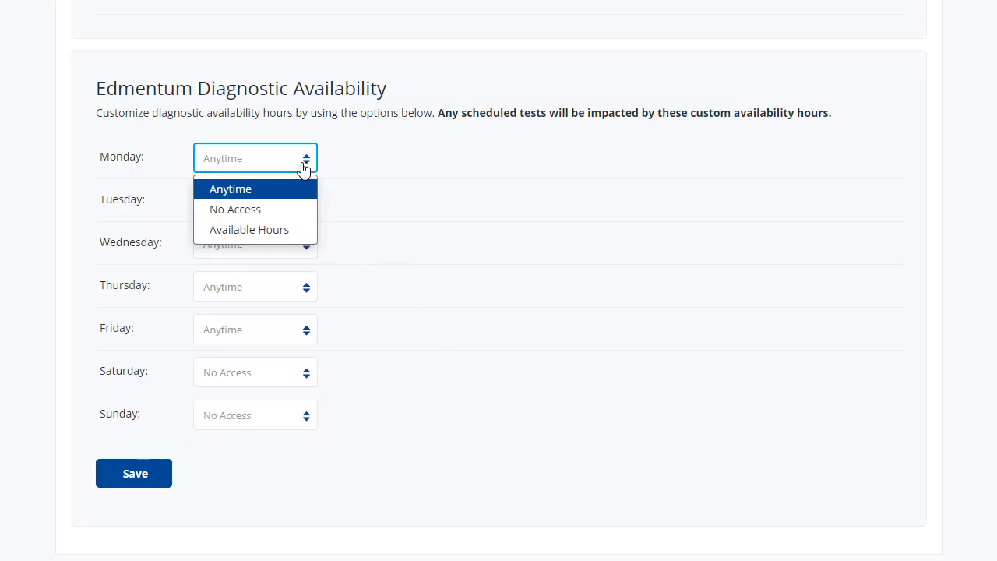
click(283, 228)
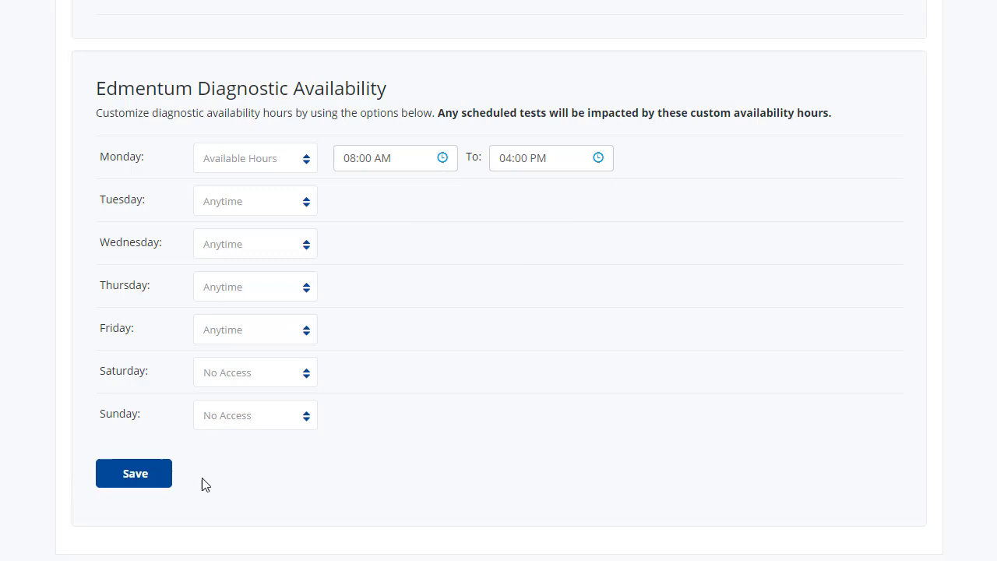
click(139, 479)
scroll(407, 474, up, 6)
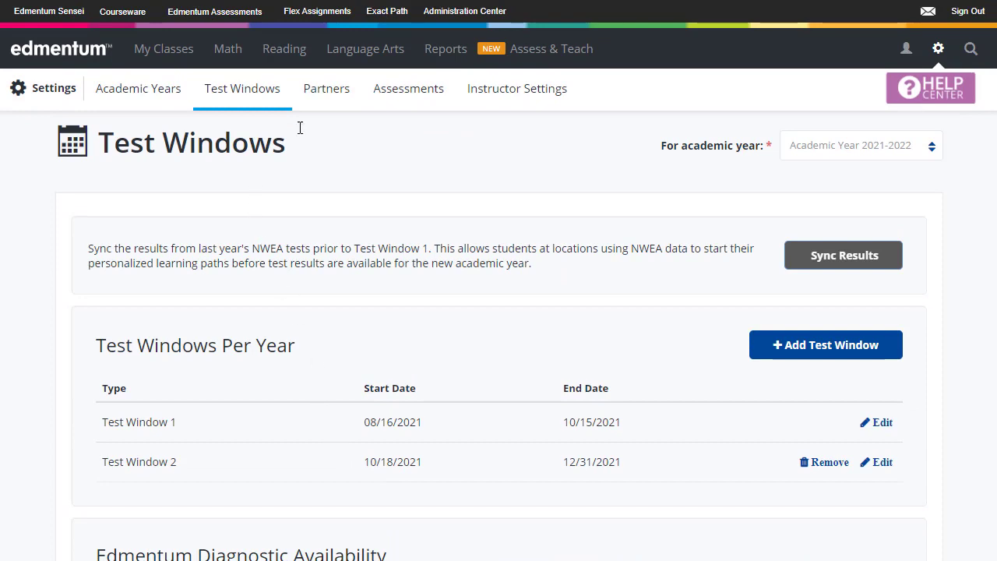
Review the NWEA MAP Growth sync history, then view the Renaissance account-mapping settings.
click(337, 98)
scroll(482, 210, down, 3)
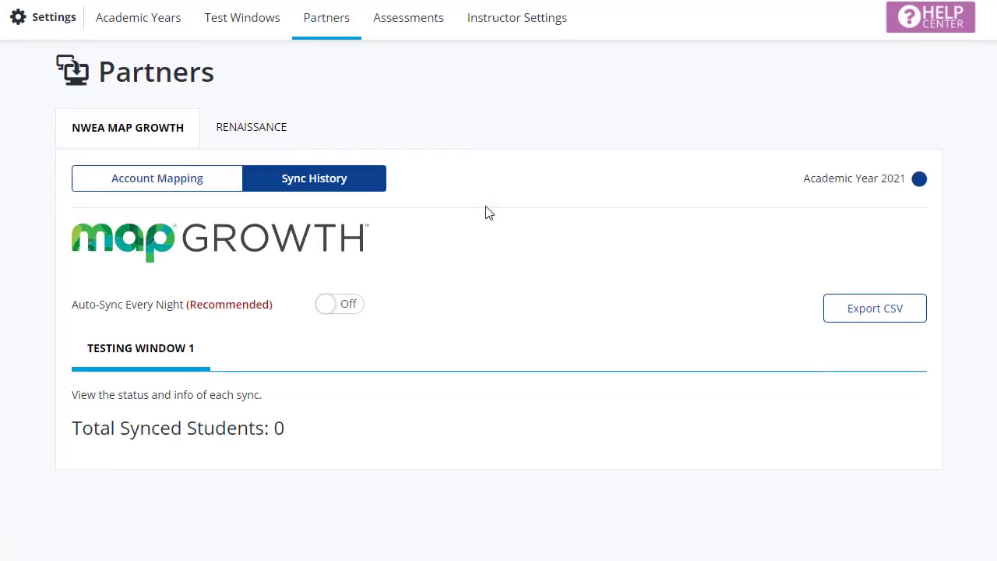
scroll(488, 212, up, 2)
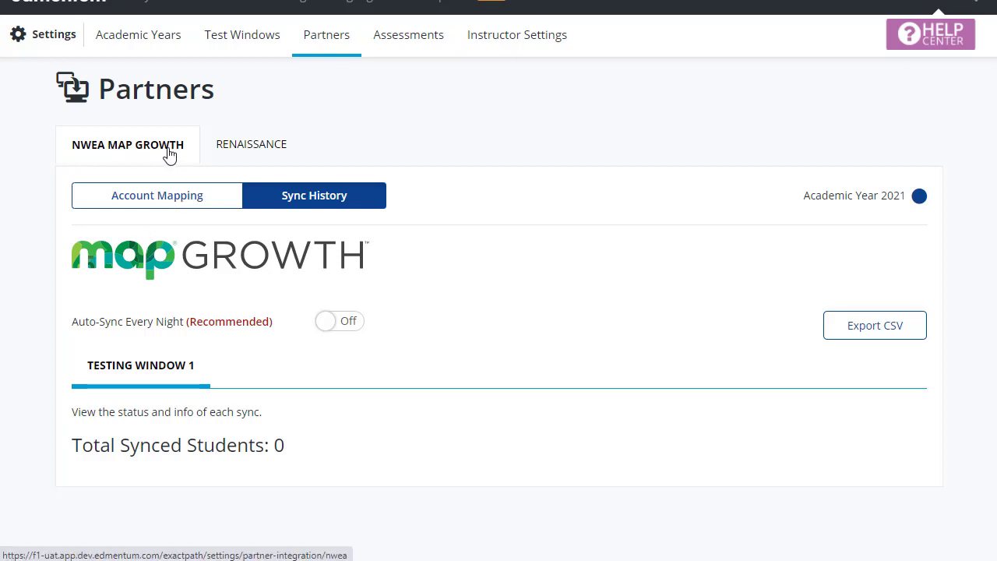
click(229, 149)
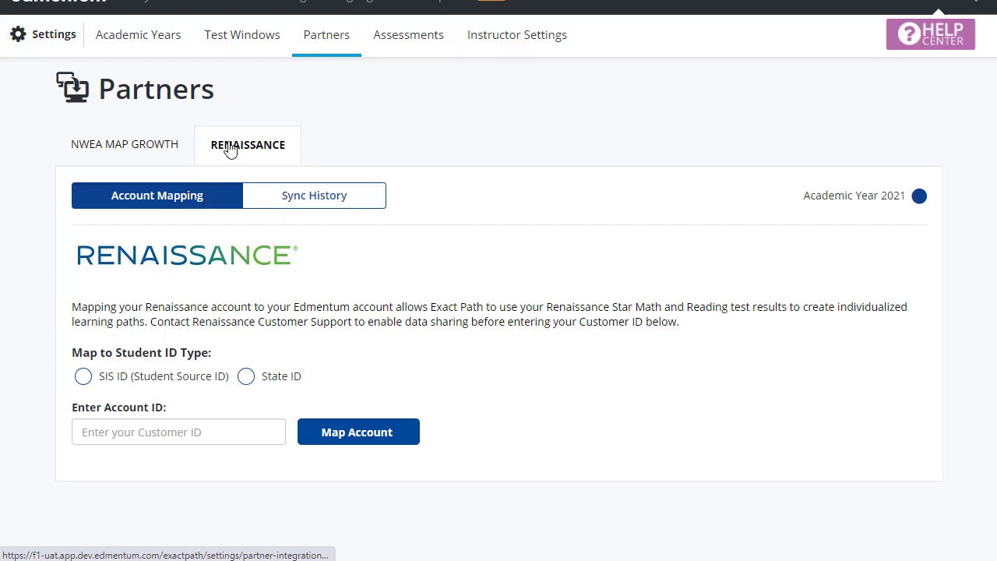
scroll(329, 221, up, 1)
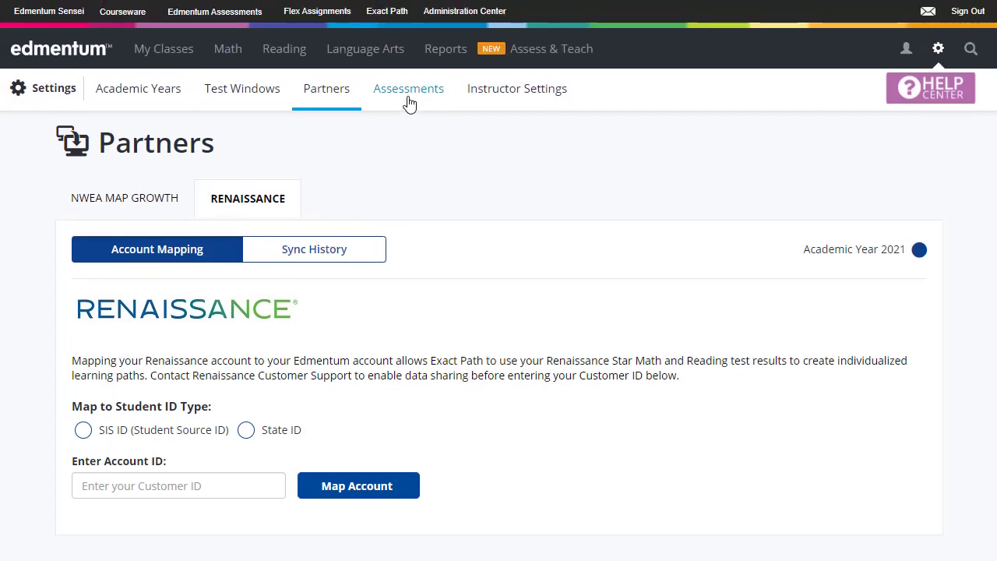
In Assessments, keep Exact Path as Shark School's provider and tick Auto-Schedule Diagnostic.
click(410, 102)
scroll(412, 210, down, 2)
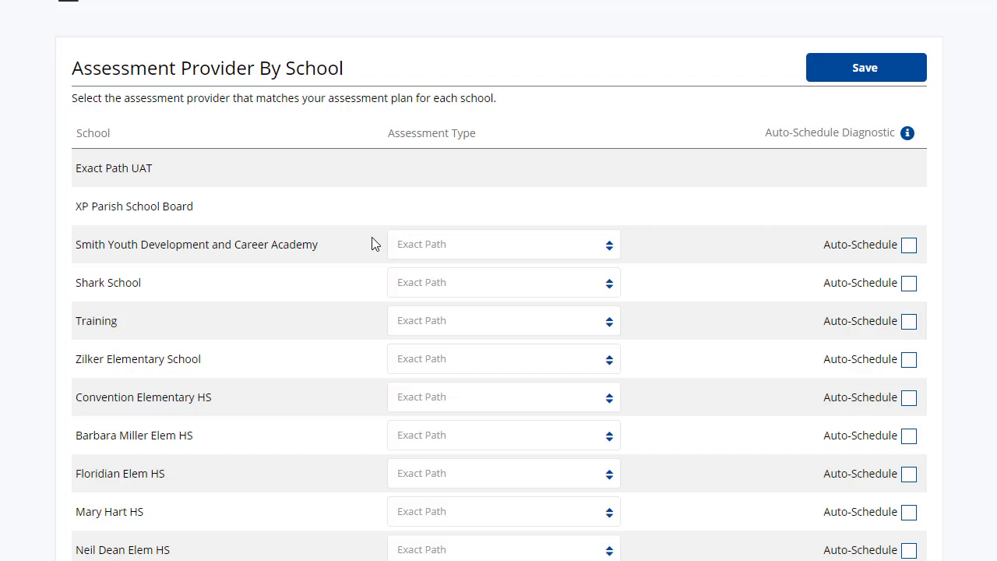
click(532, 295)
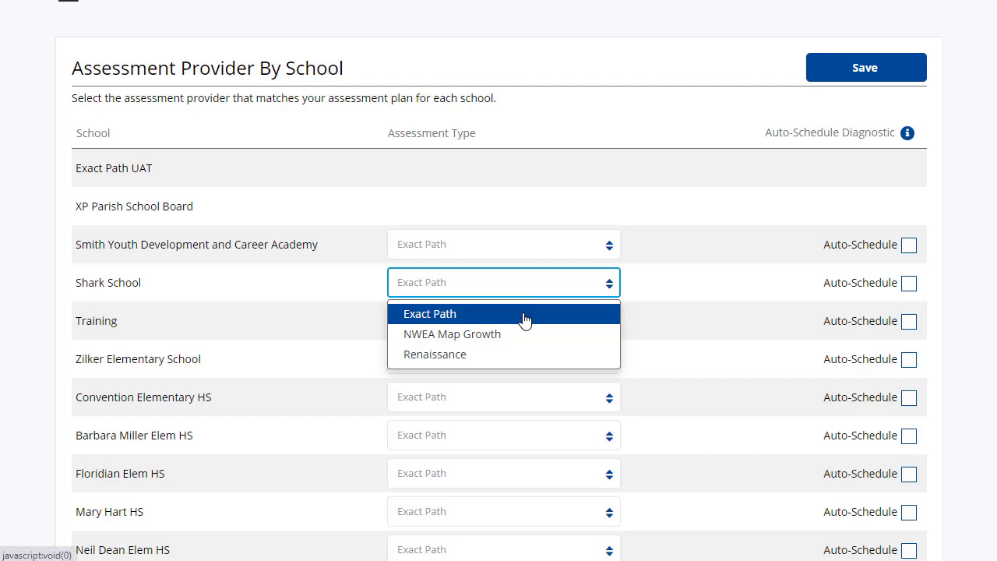
click(526, 316)
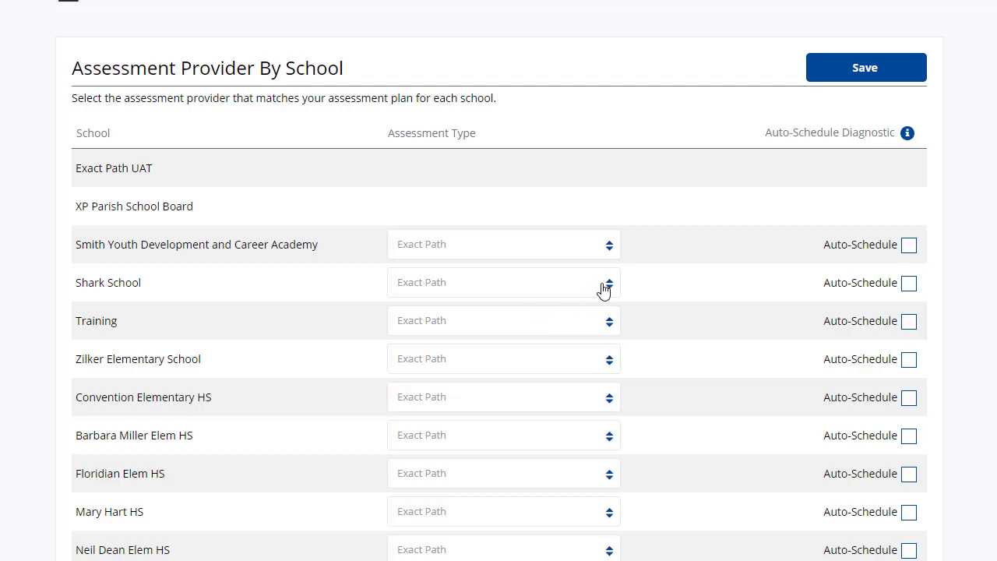
click(908, 284)
scroll(637, 370, up, 2)
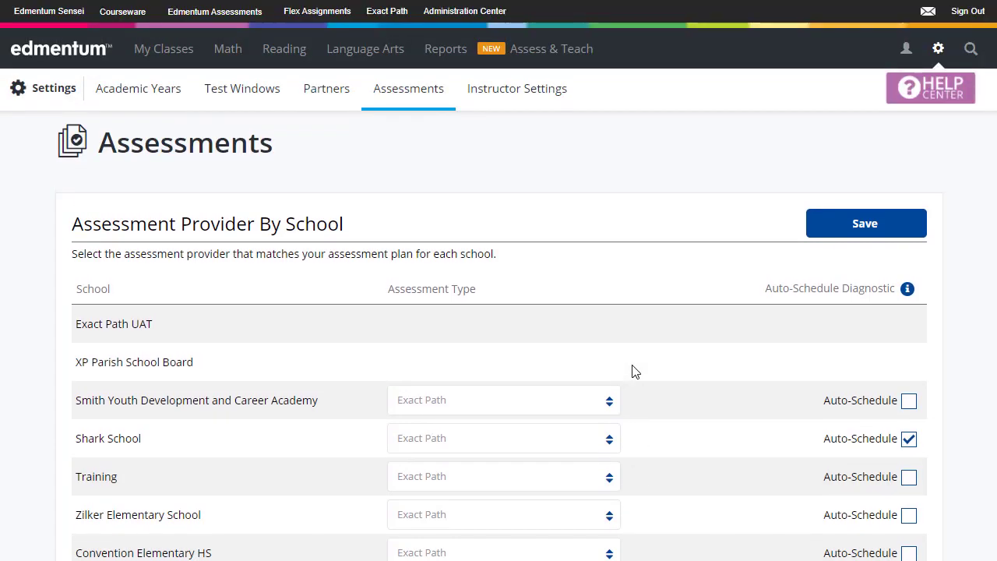
Save the Assessment Provider By School changes and confirm with Yes, Save.
click(865, 223)
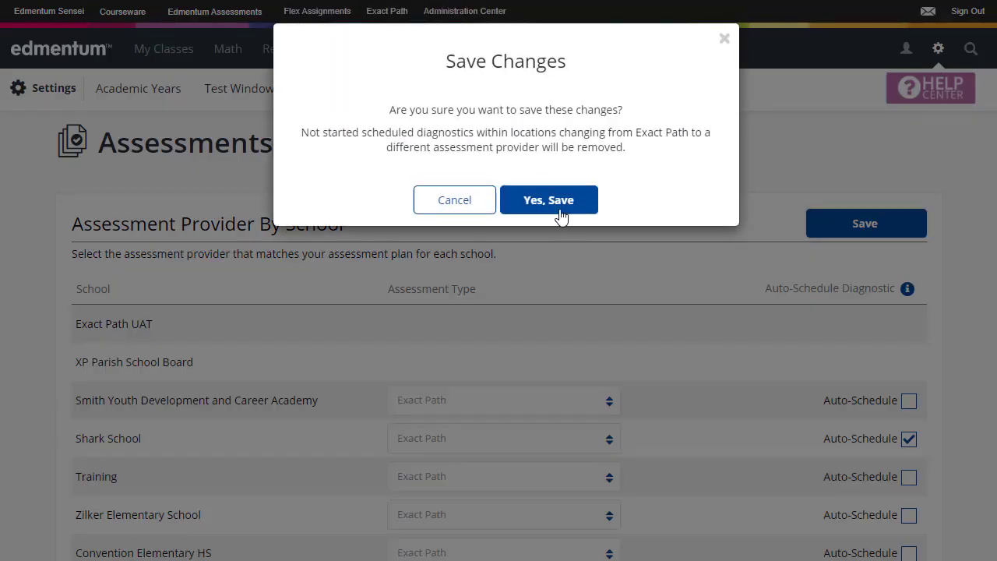
click(560, 209)
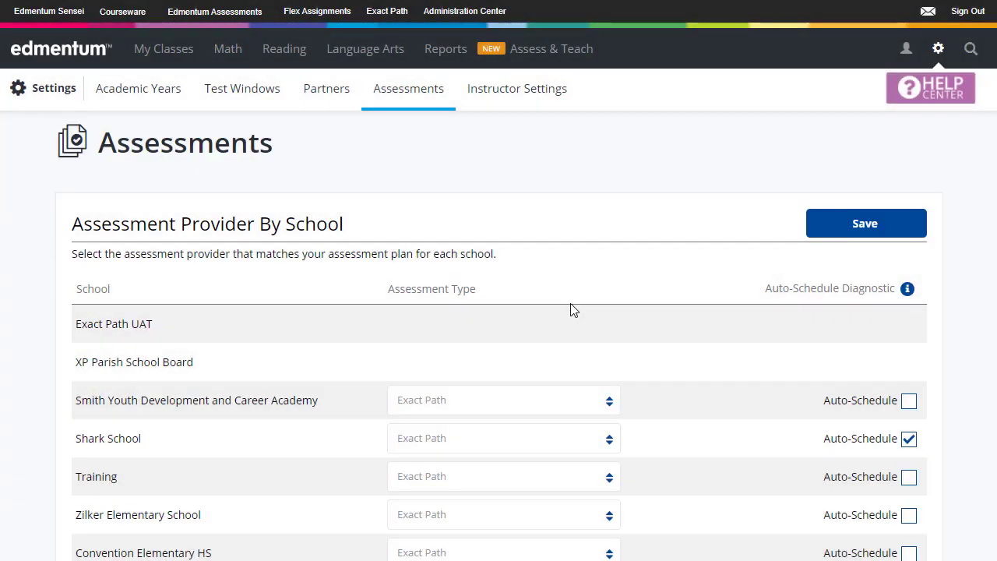